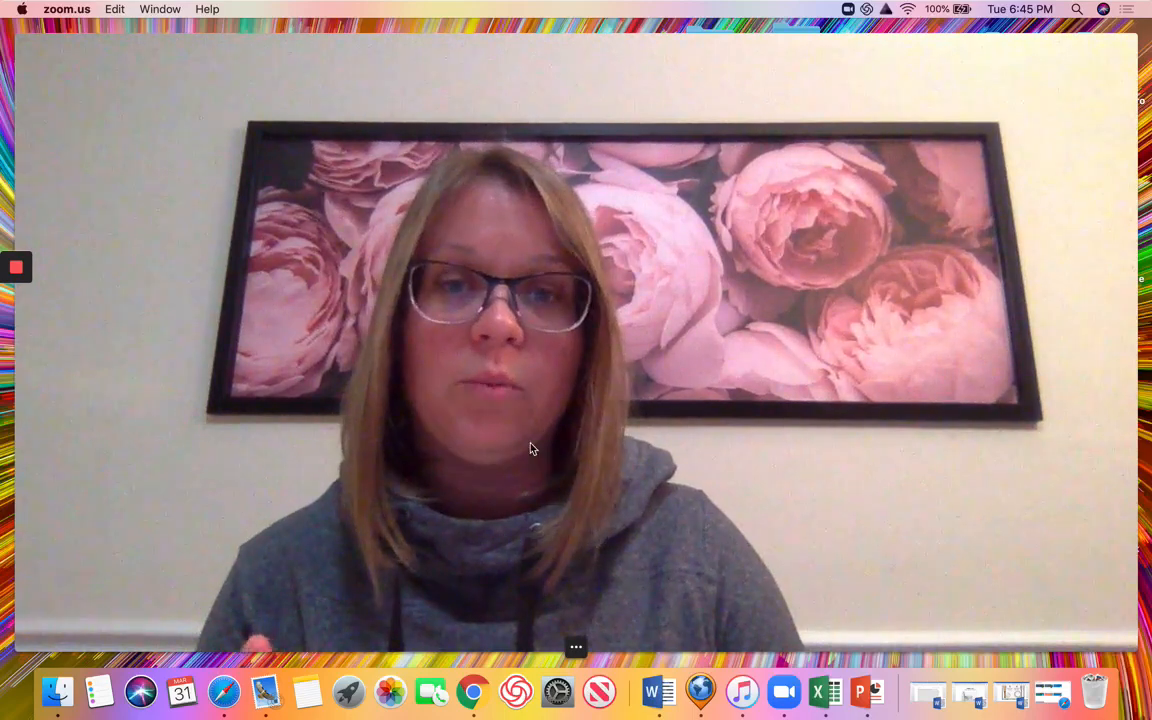
Shrink the webcam feed to a small bubble so the Finder desktop shows.
mouse_move(575, 647)
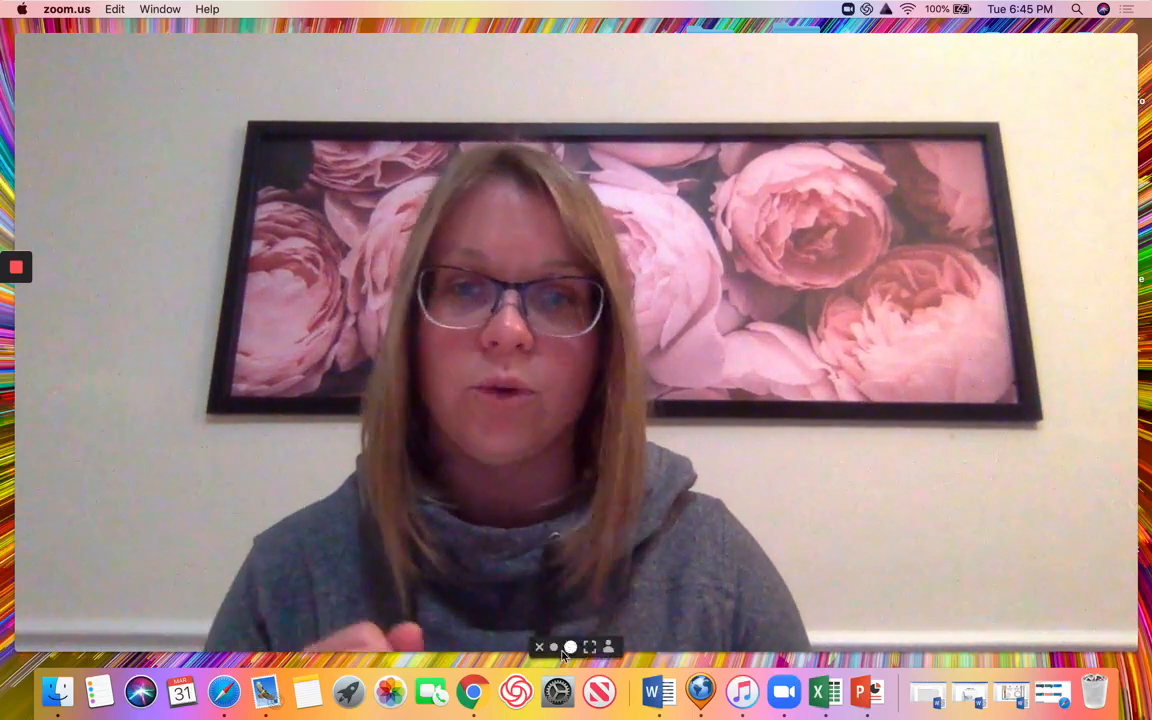
click(570, 647)
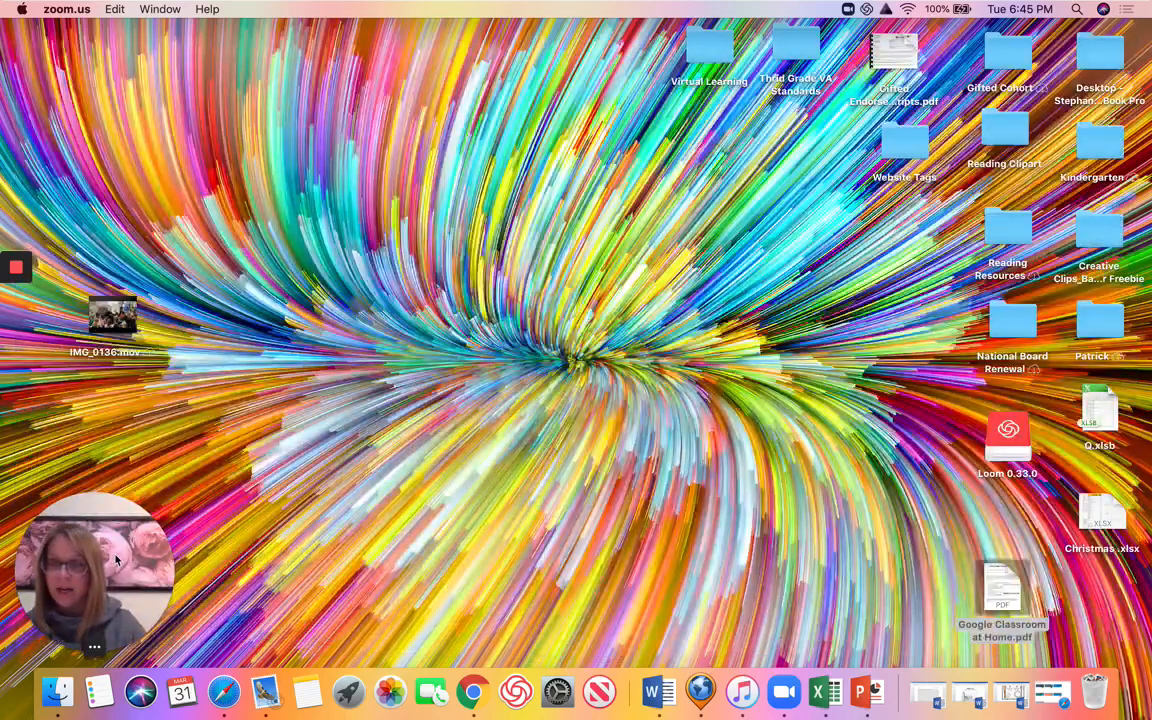
drag(136, 560, 265, 140)
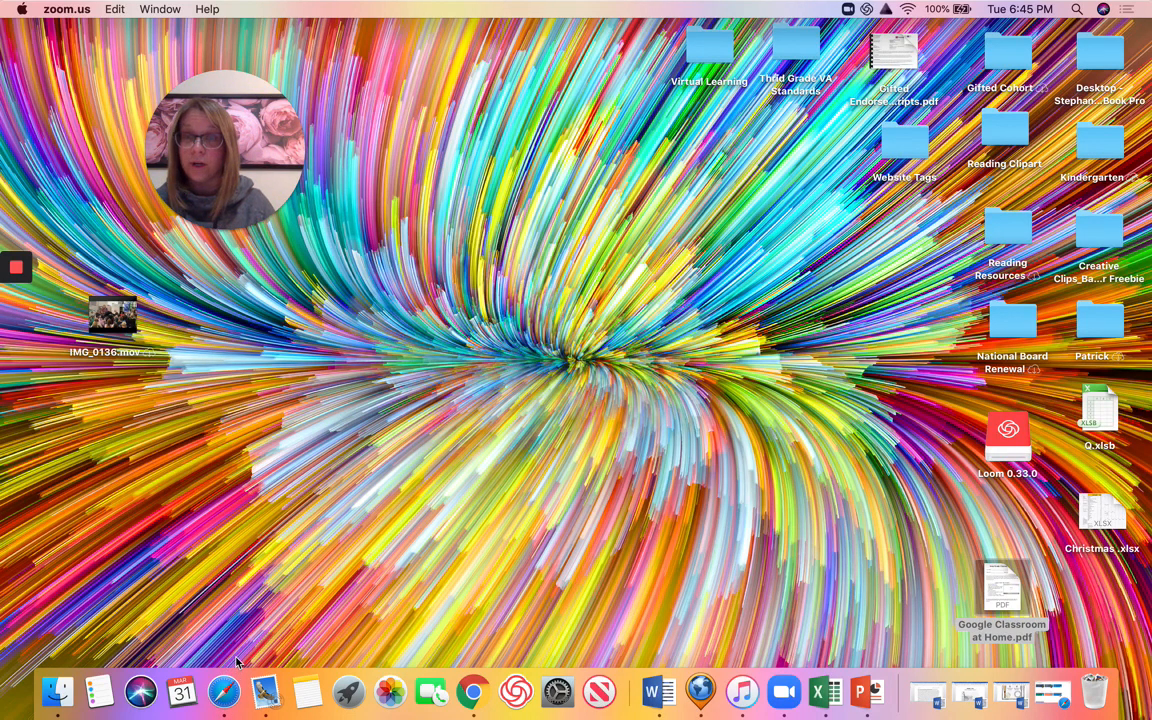
Bring Chrome forward and go to the Google Account page from the Google apps grid.
click(479, 694)
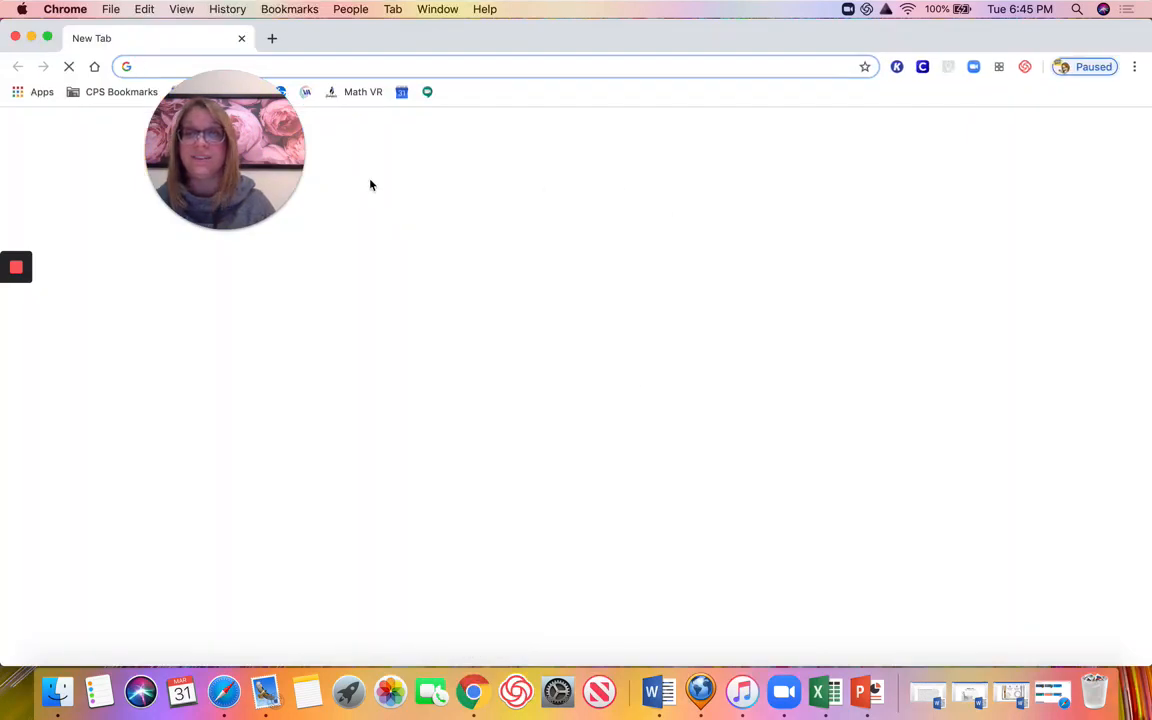
drag(253, 95, 203, 167)
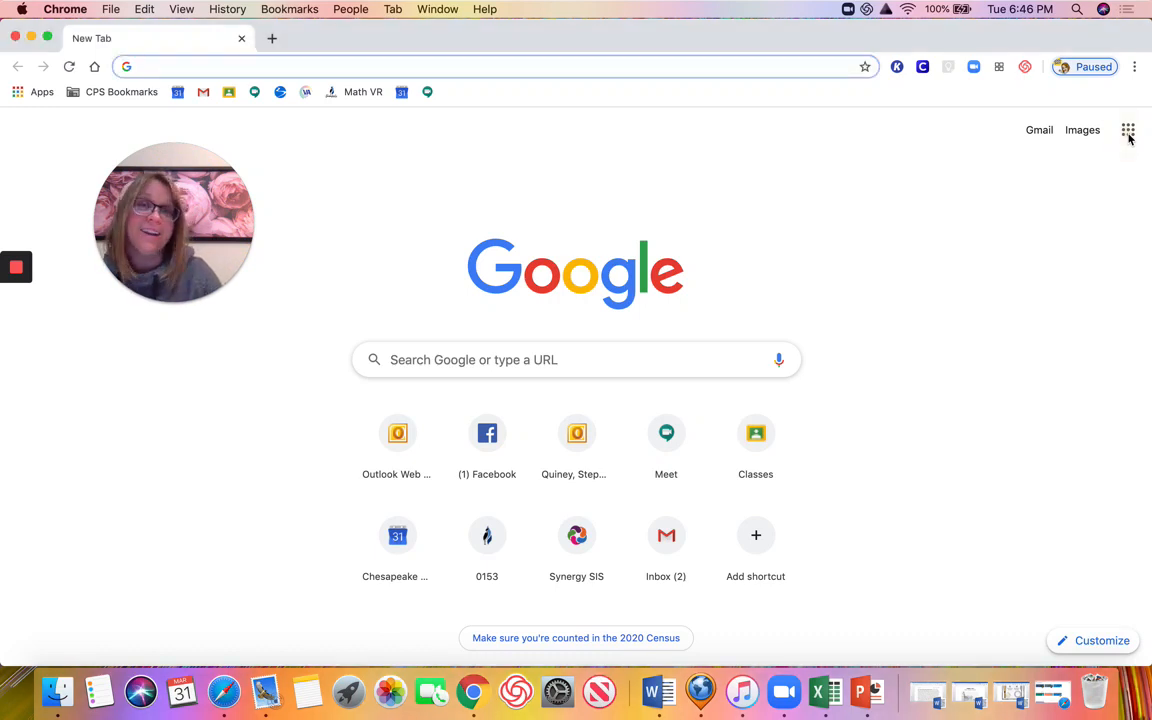
click(1128, 132)
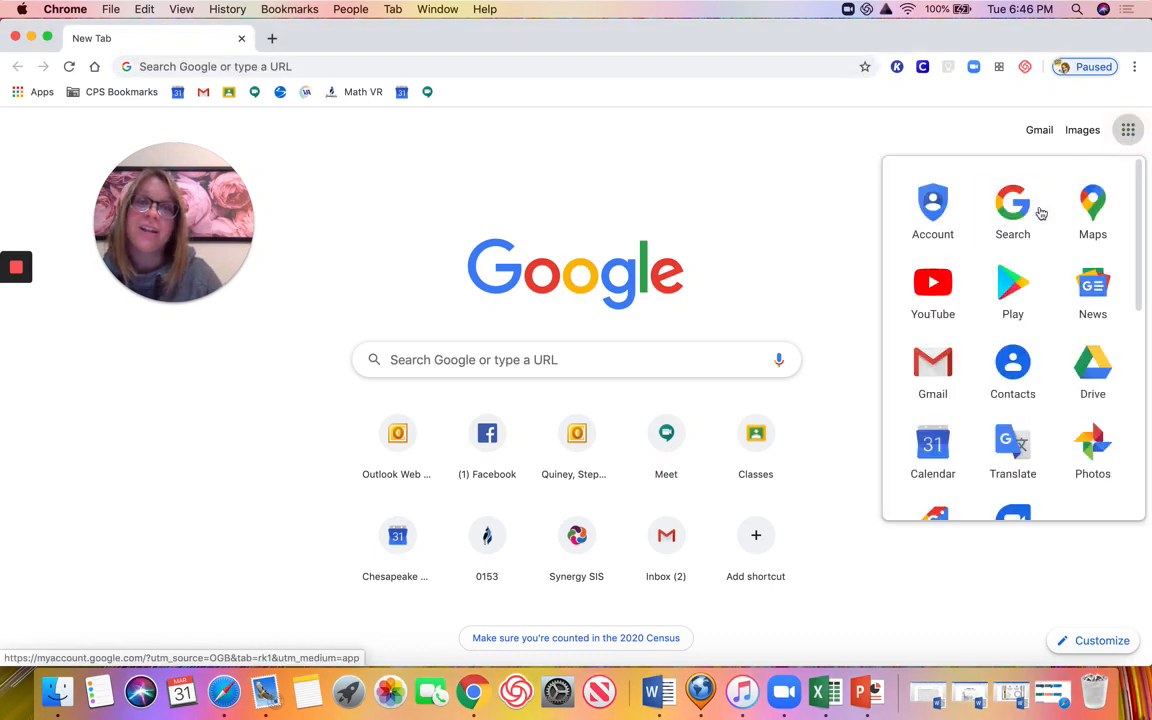
click(930, 214)
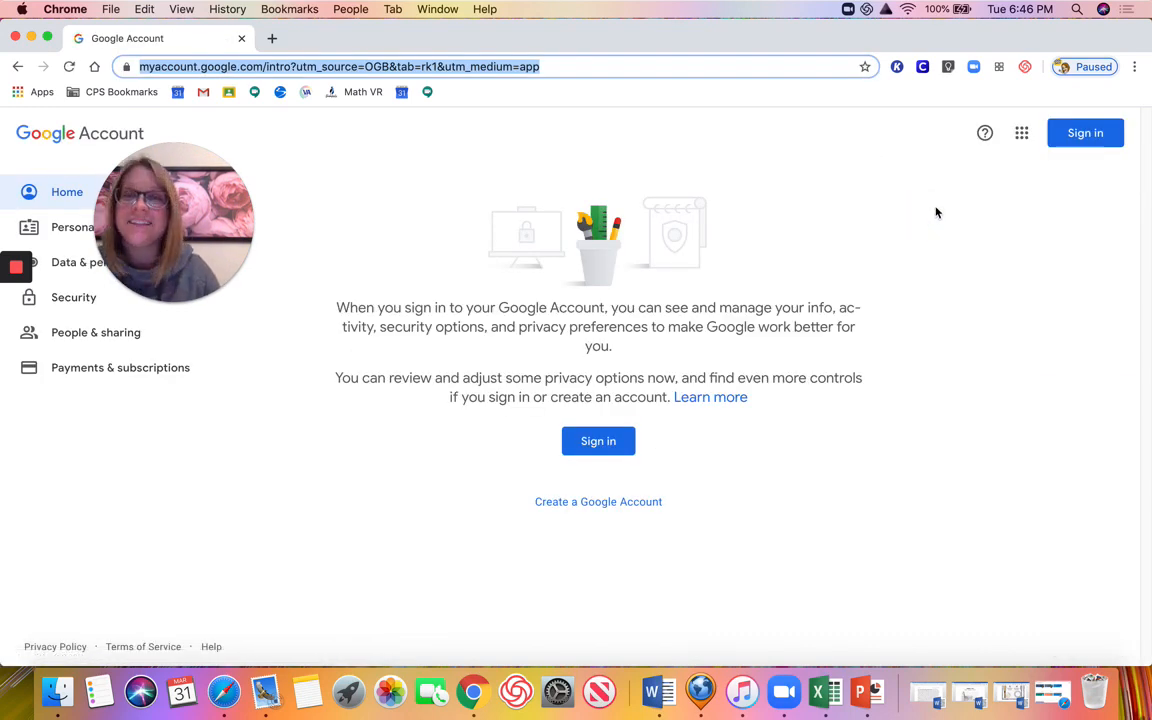
Sign in with another account, replacing the pre-filled e-mail with the student's school address.
click(1077, 141)
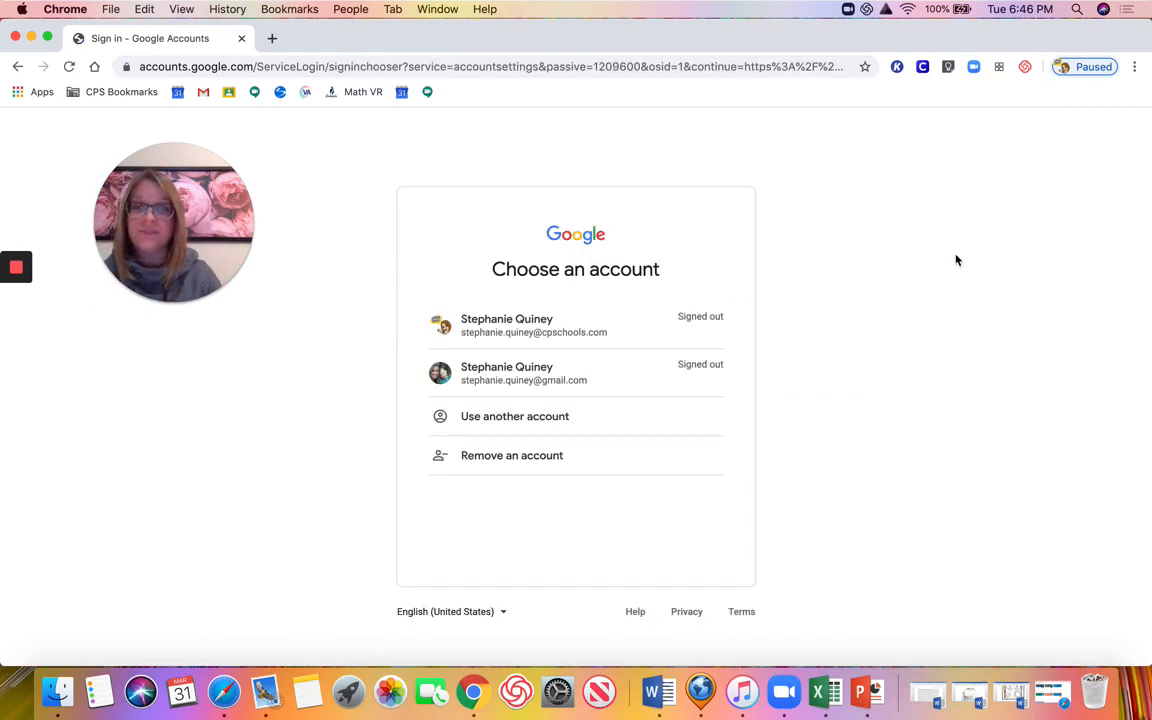
click(598, 424)
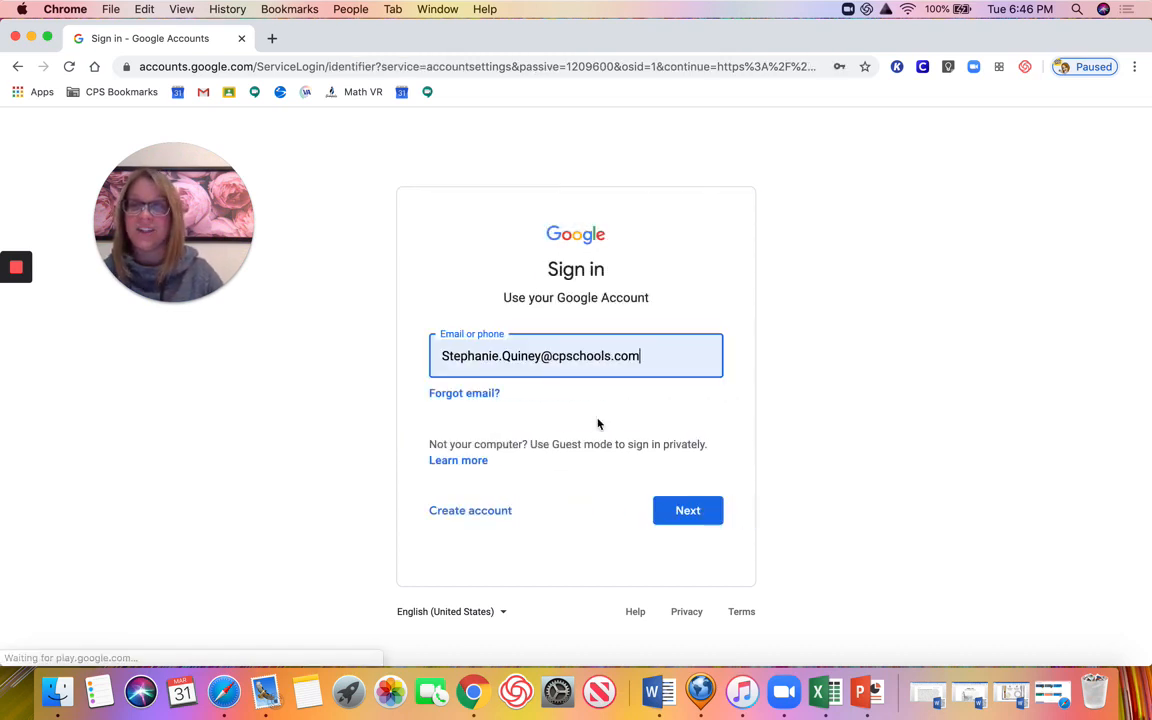
drag(640, 360, 441, 362)
key(BackSpace)
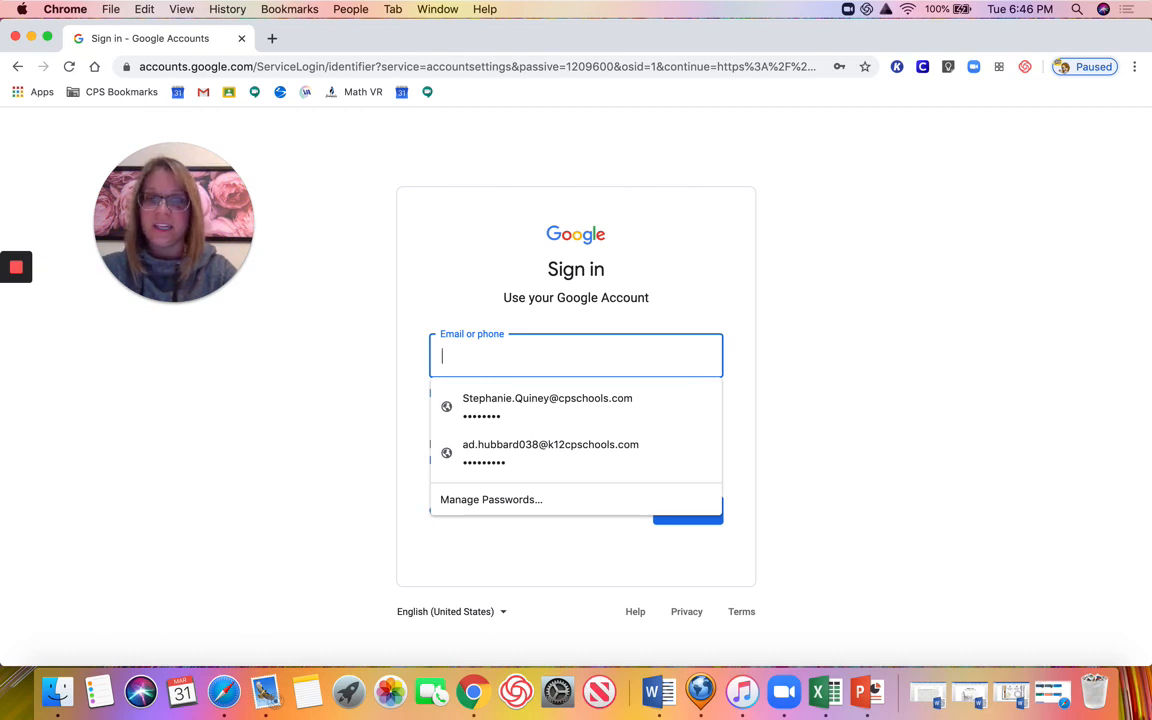
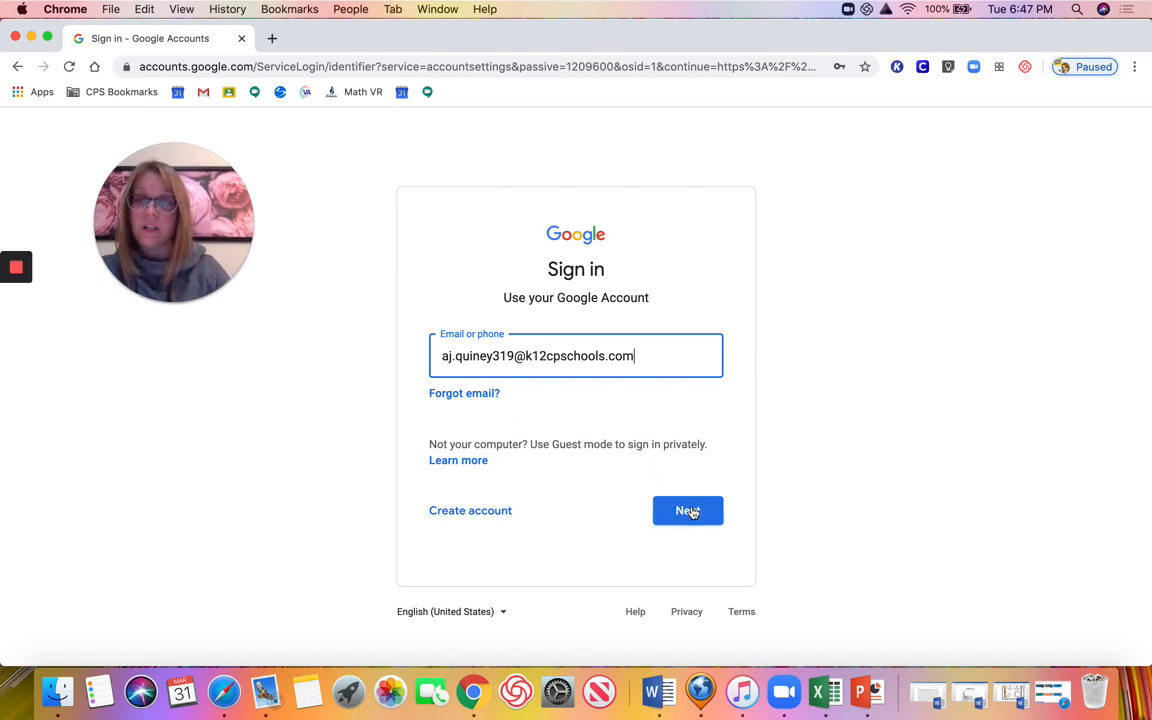
Submit the student's e-mail, then enter the account password to finish signing in.
click(690, 512)
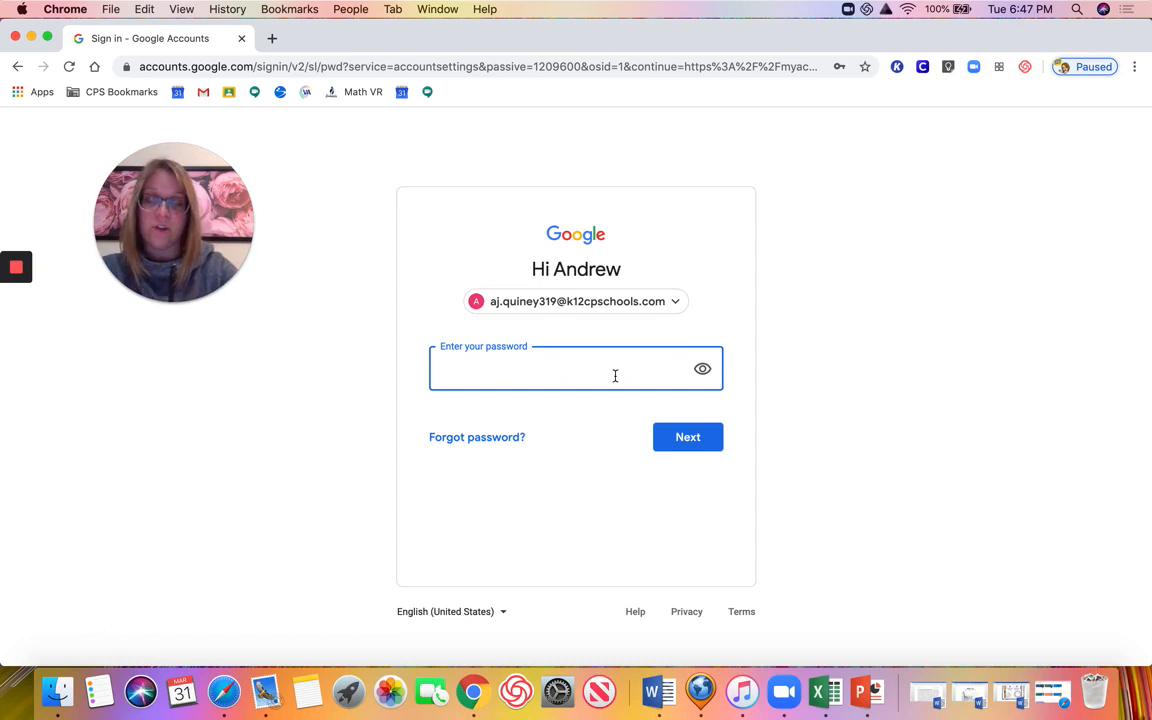
text(•)
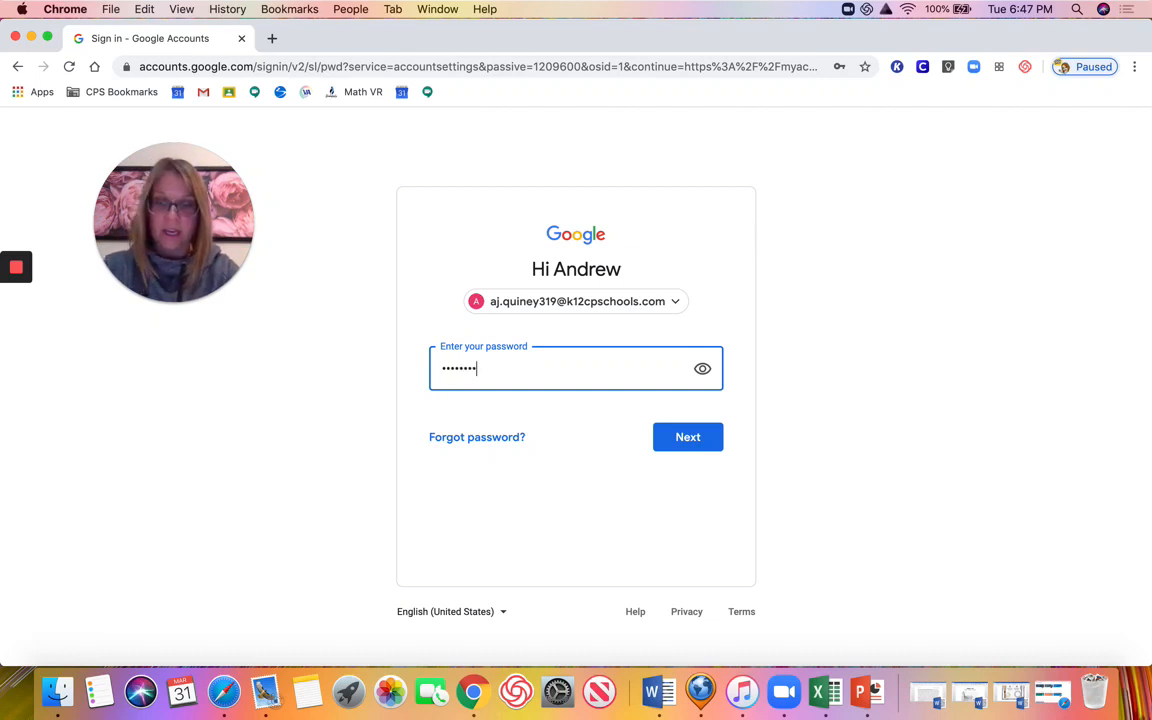
click(698, 438)
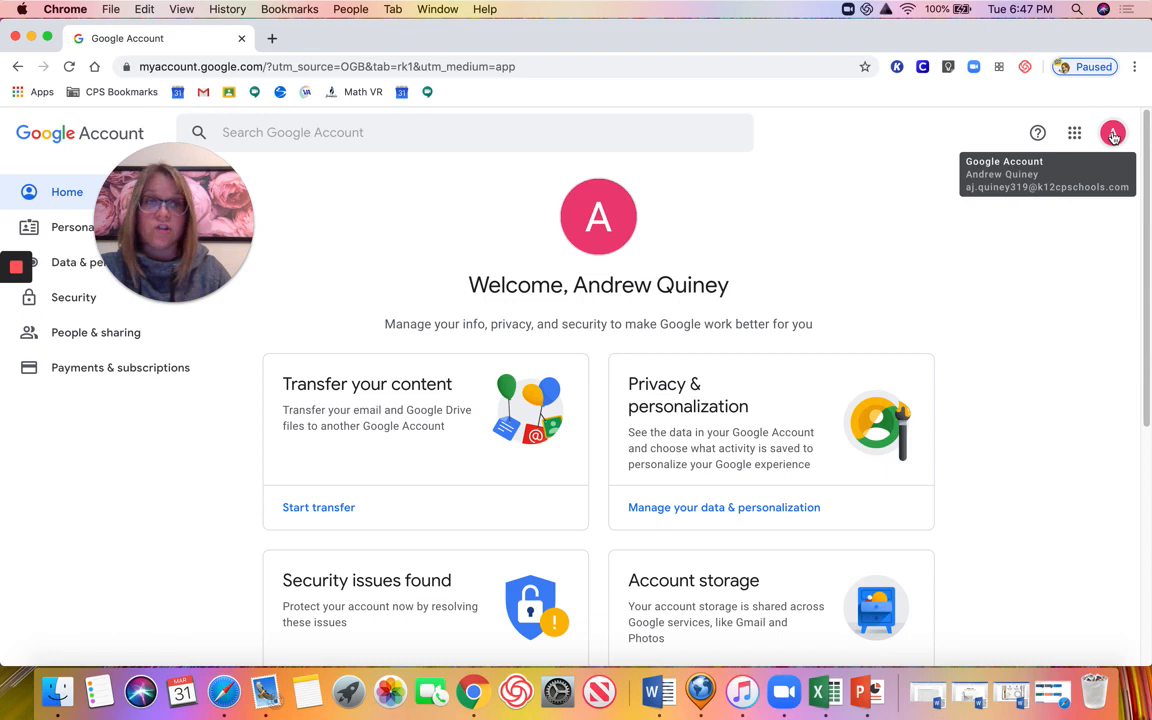
click(1113, 135)
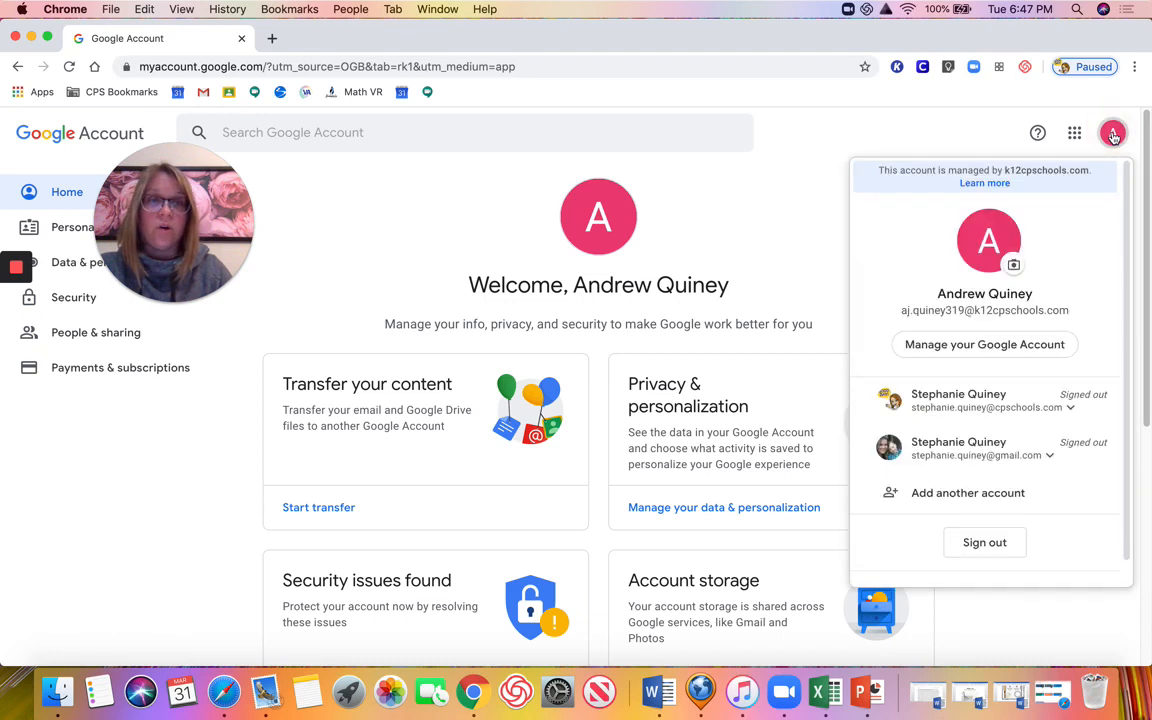
click(1113, 135)
click(1076, 136)
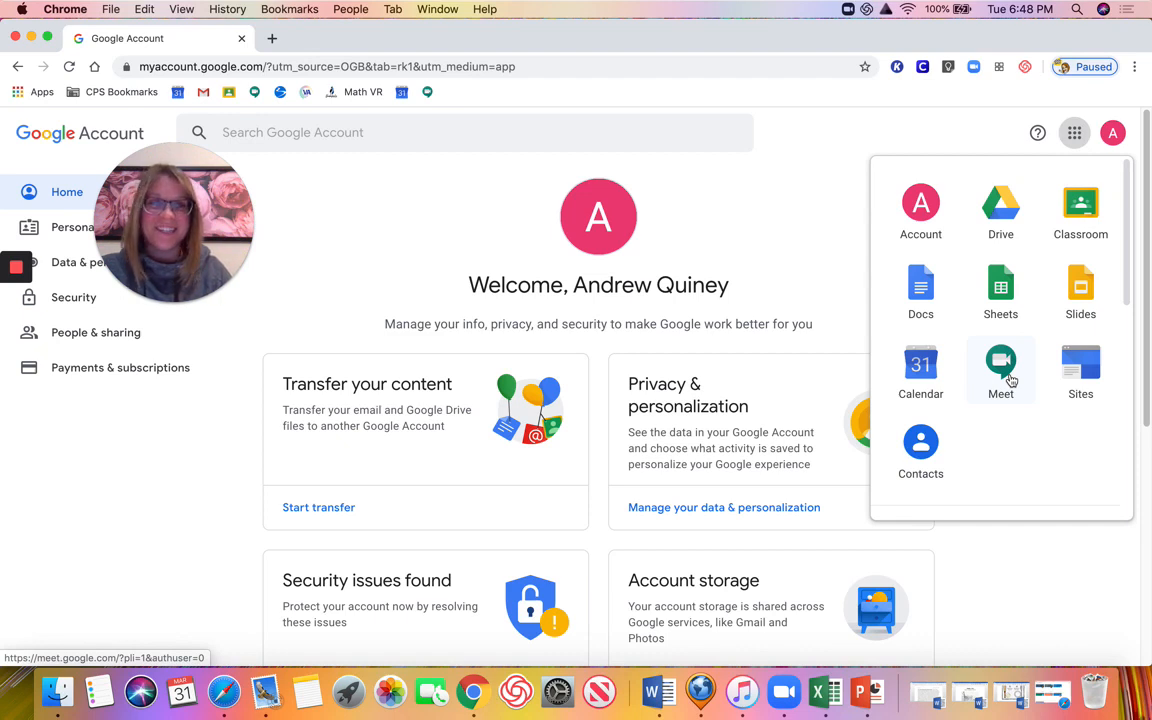
click(1077, 140)
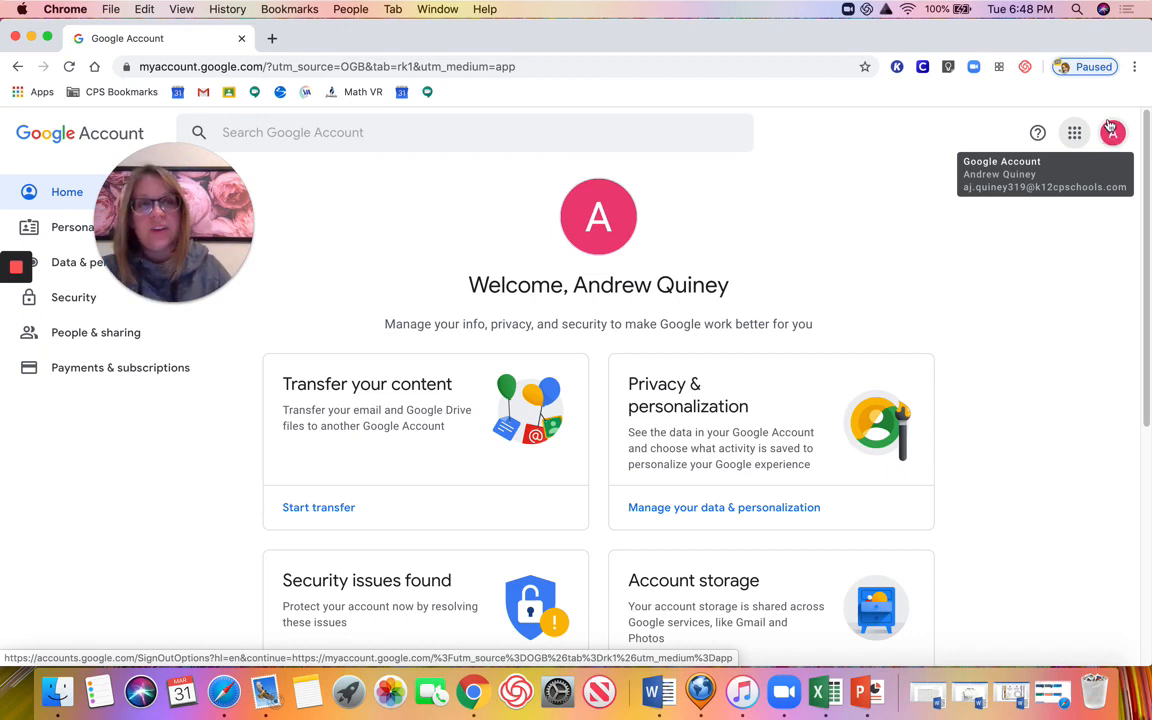
click(1090, 66)
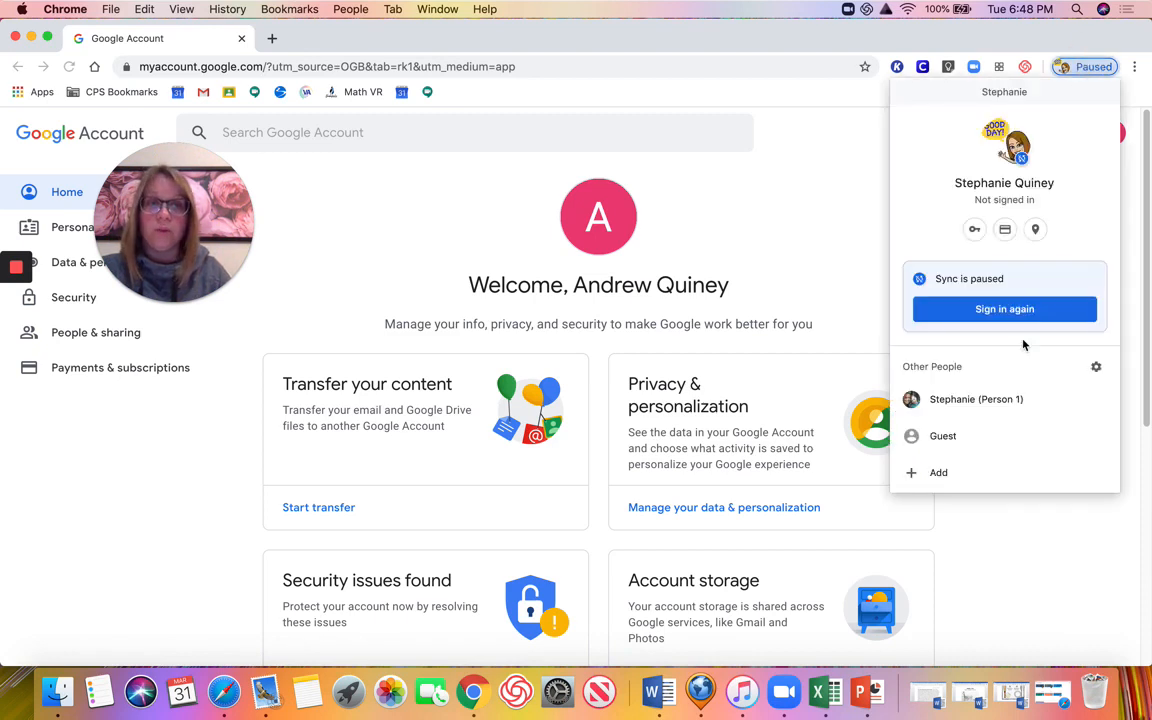
click(1076, 67)
click(1076, 67)
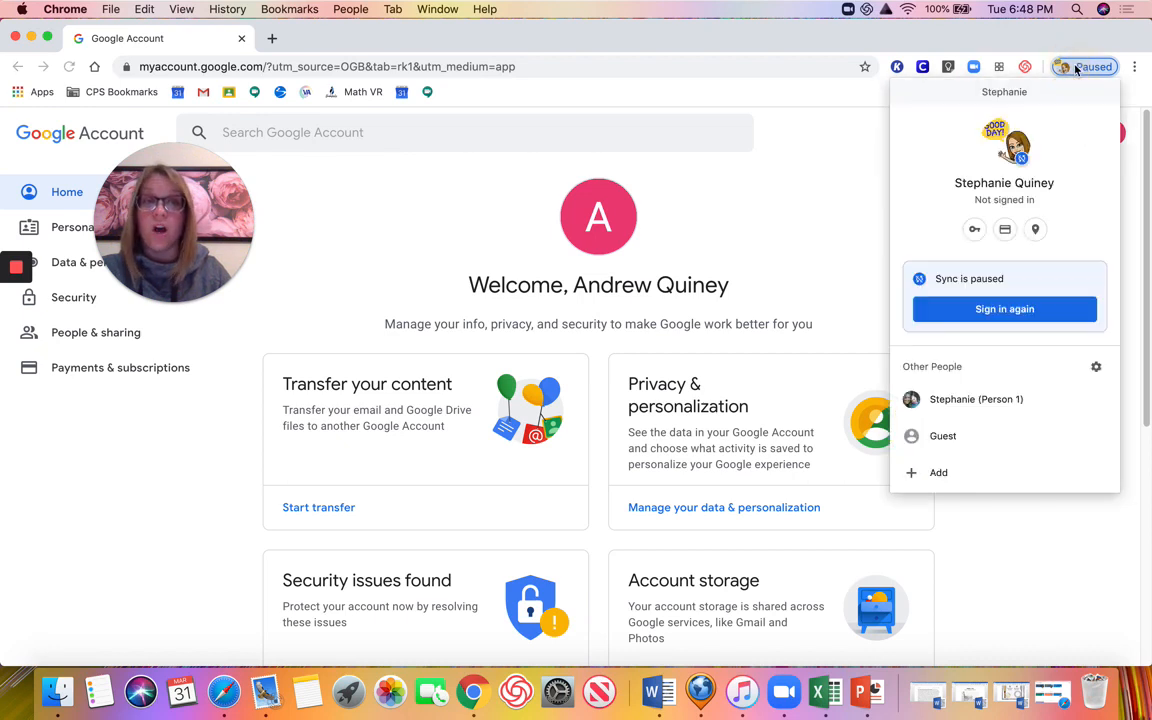
click(1076, 67)
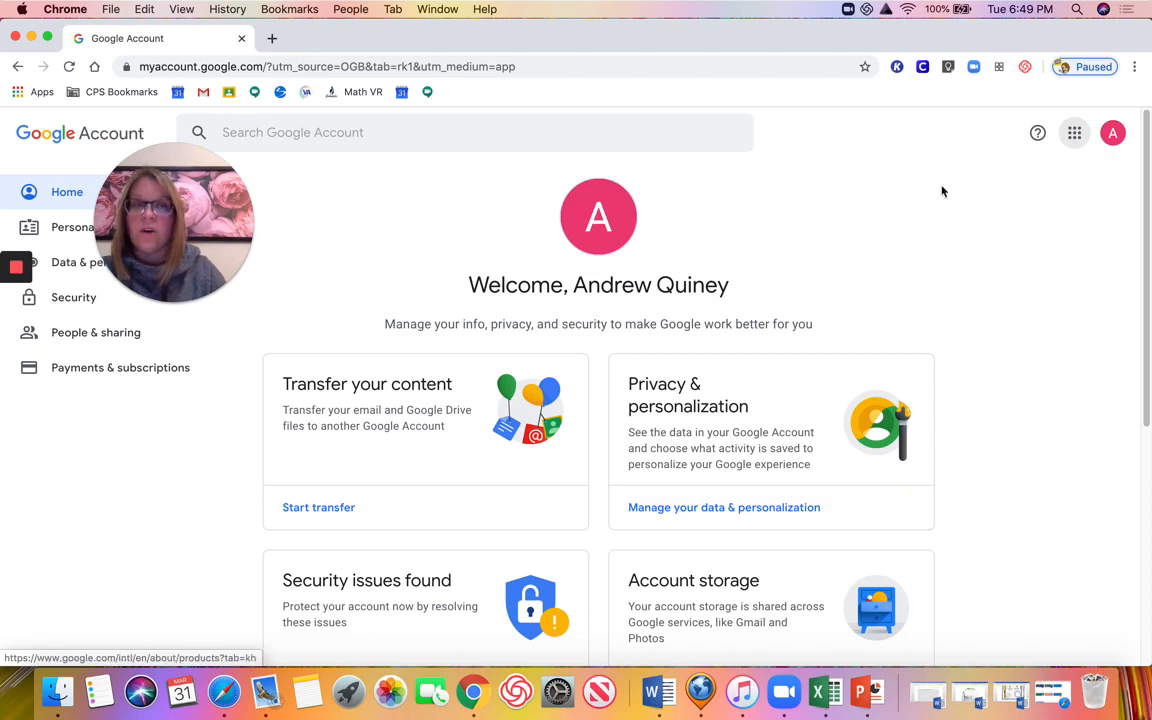
Open Google Classroom for the student in Chrome, then switch to the teacher's Safari window.
click(1074, 137)
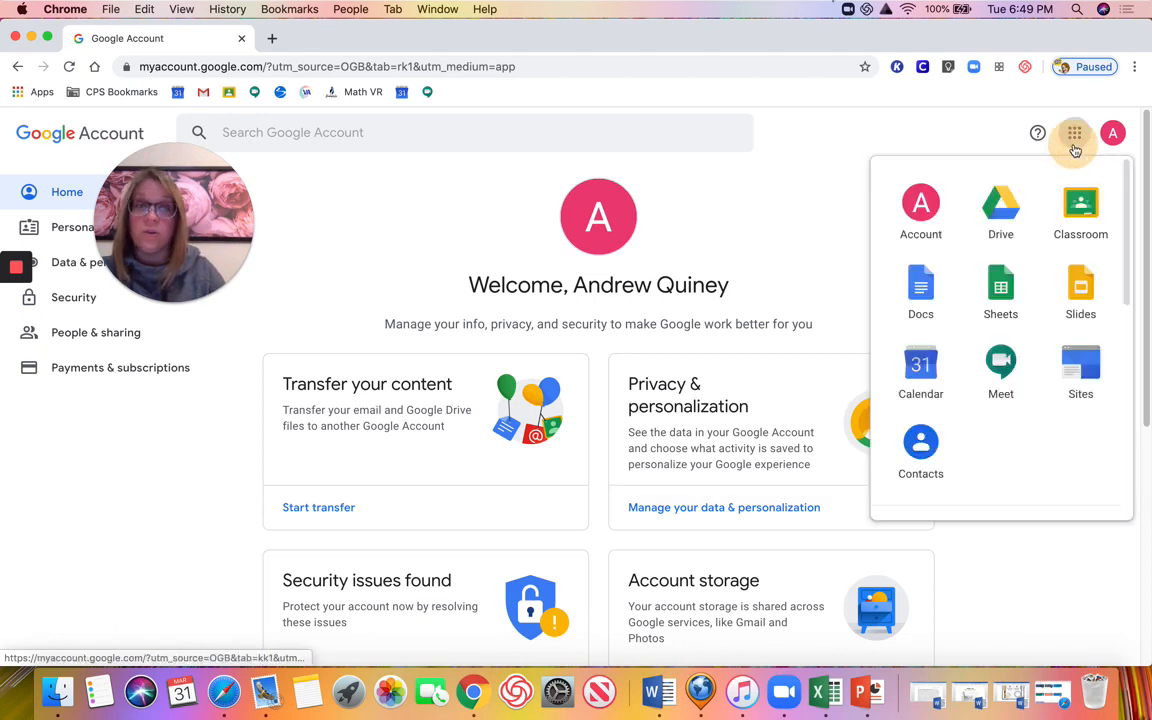
click(1080, 205)
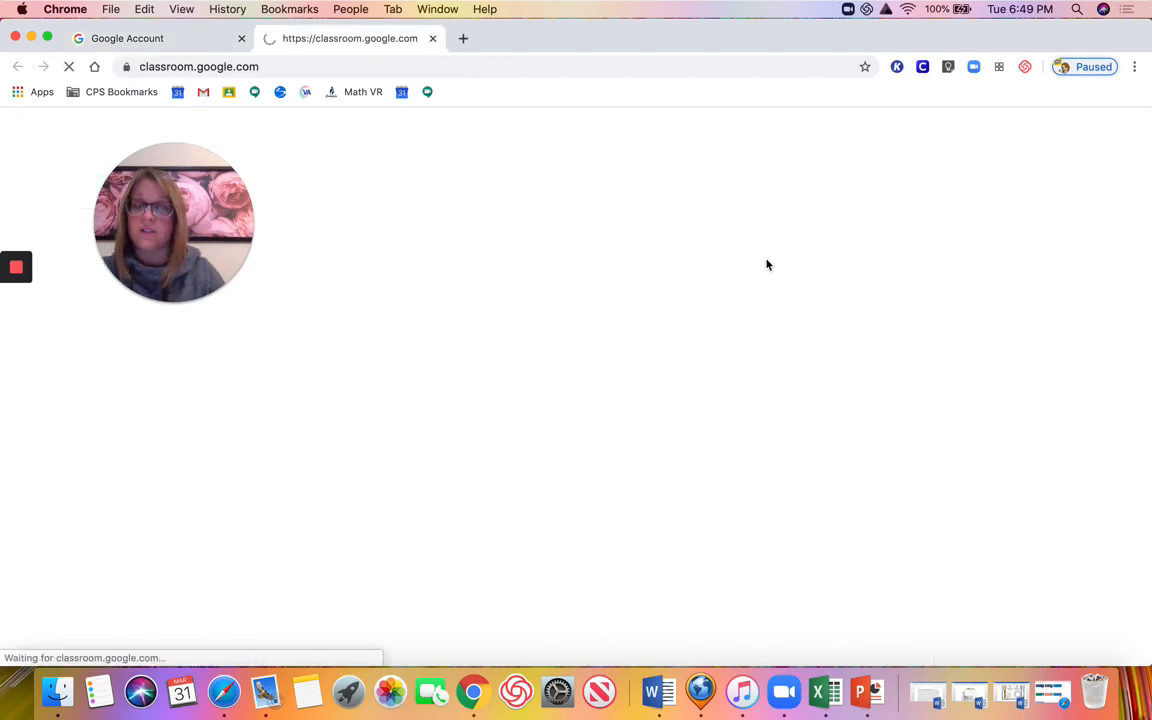
drag(224, 207, 824, 180)
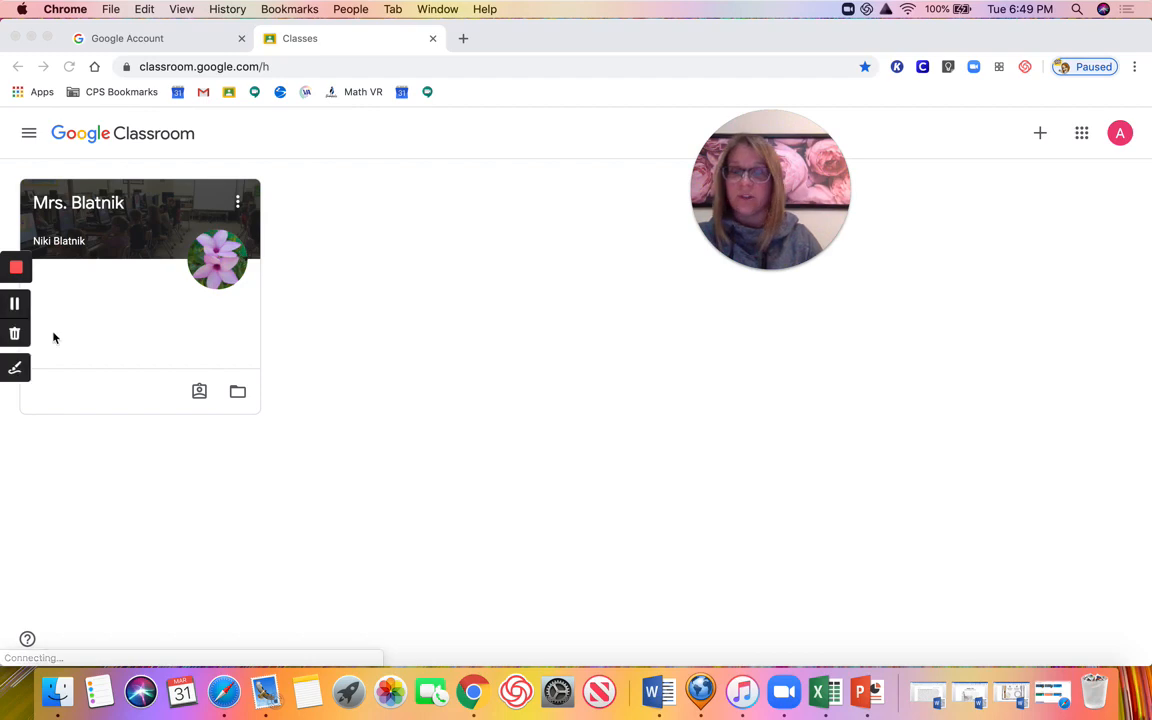
click(224, 692)
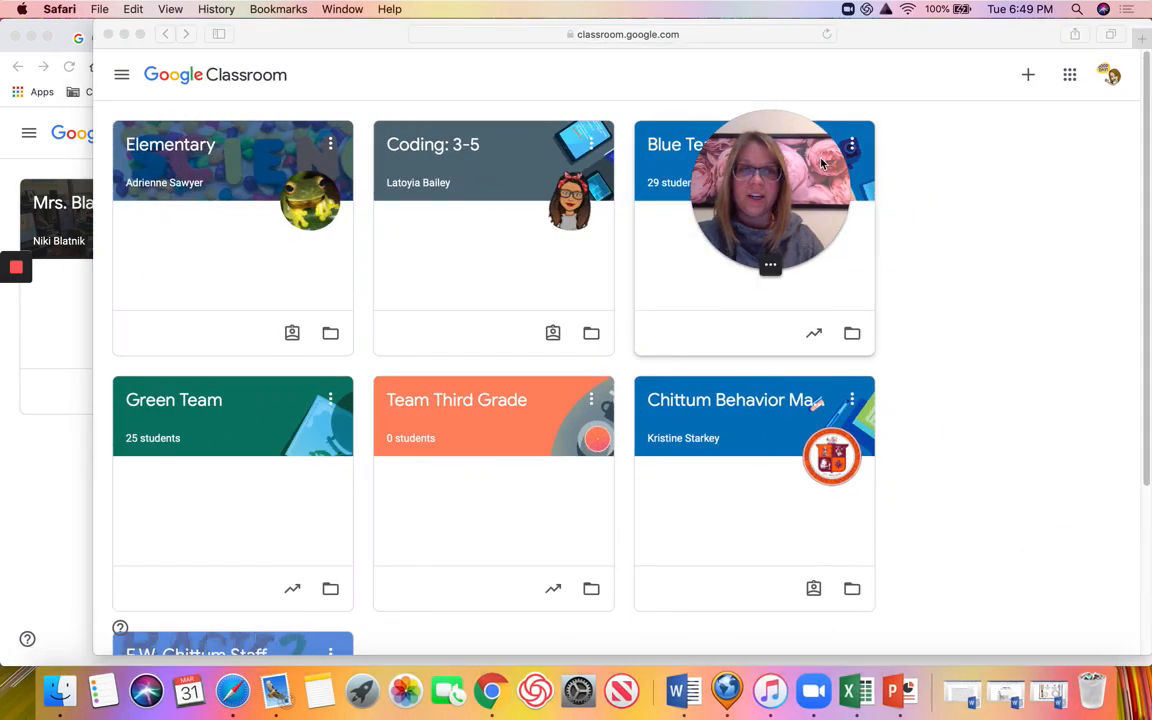
Open the Green Team class in Safari and shift the window left to reveal Chrome.
drag(822, 163, 1045, 195)
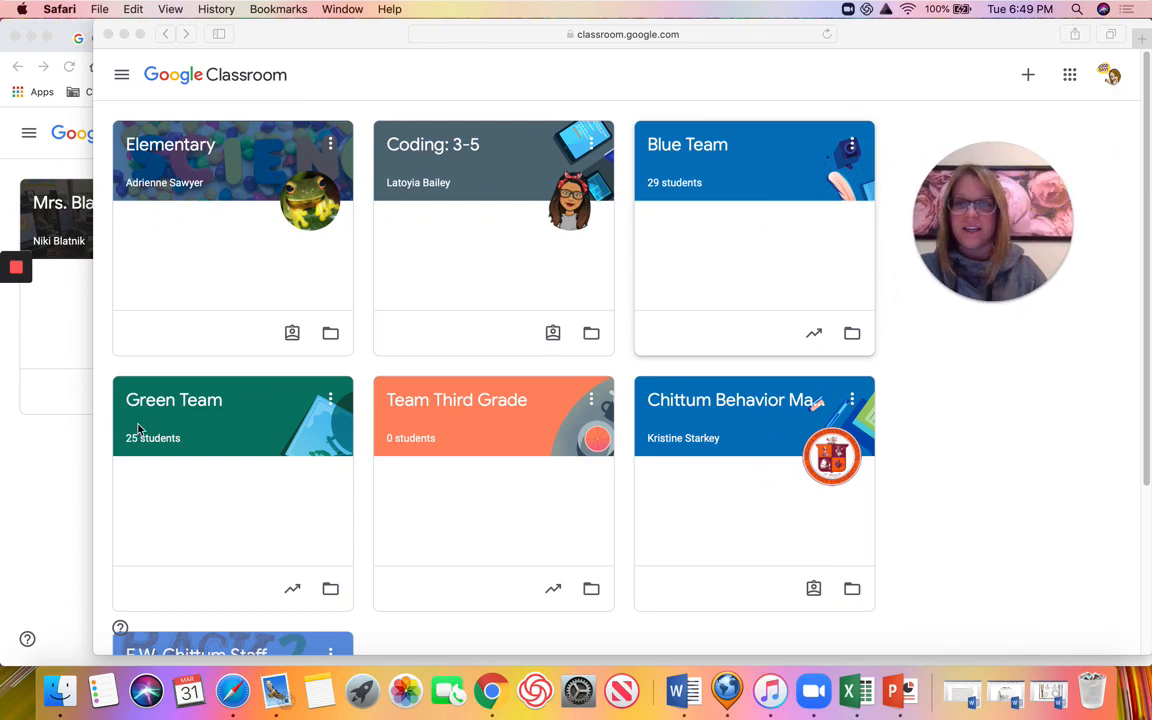
click(160, 401)
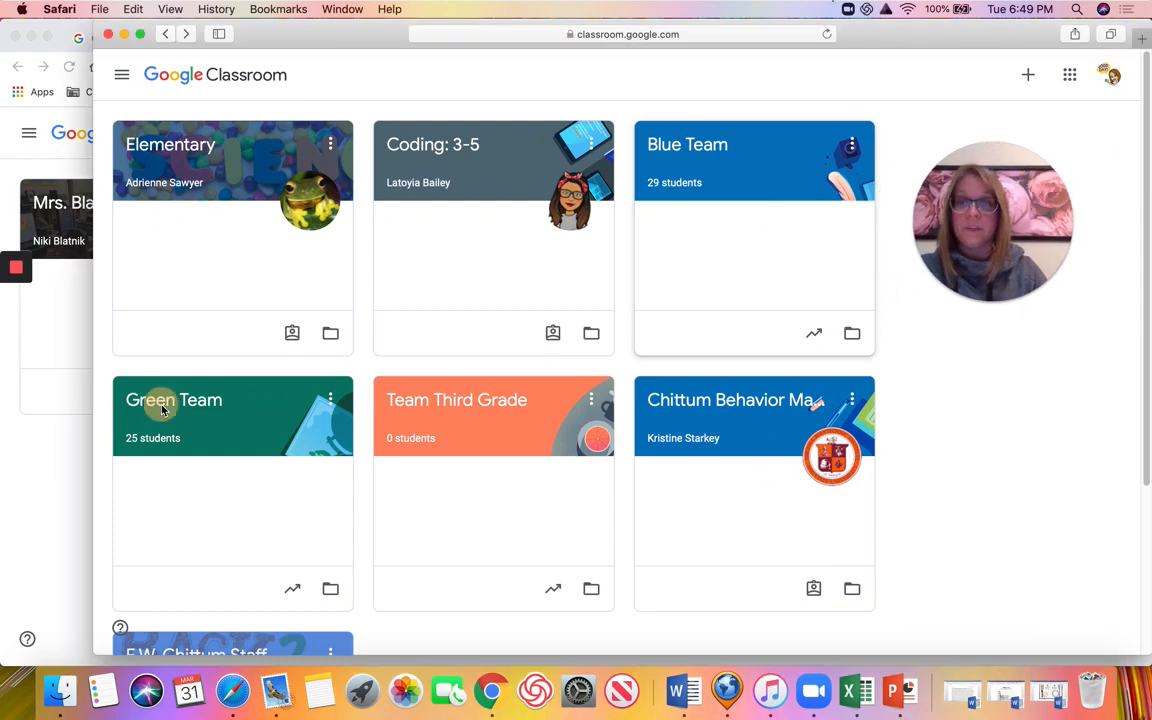
click(182, 405)
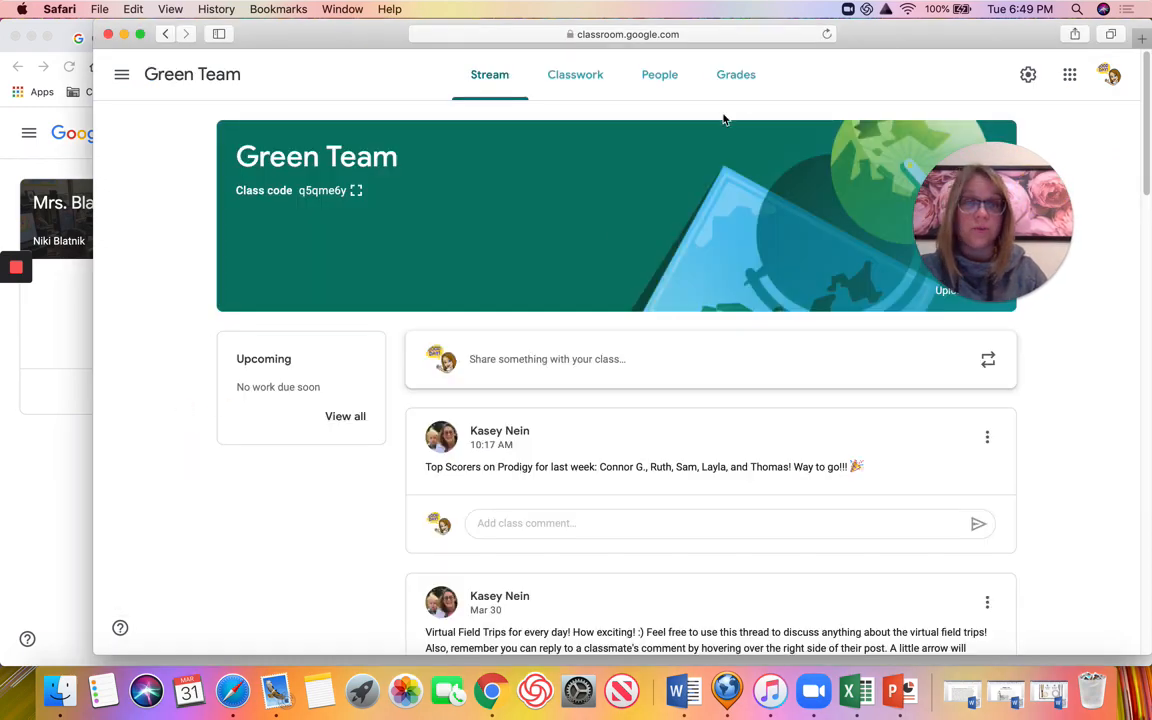
drag(879, 44, 837, 45)
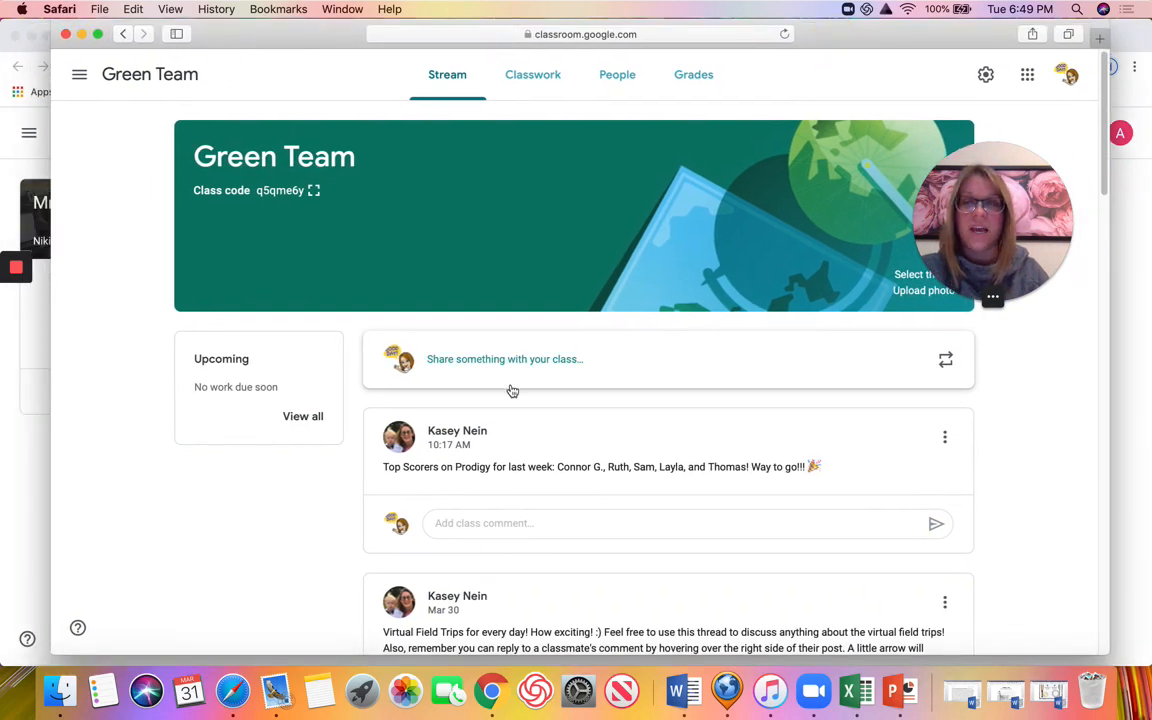